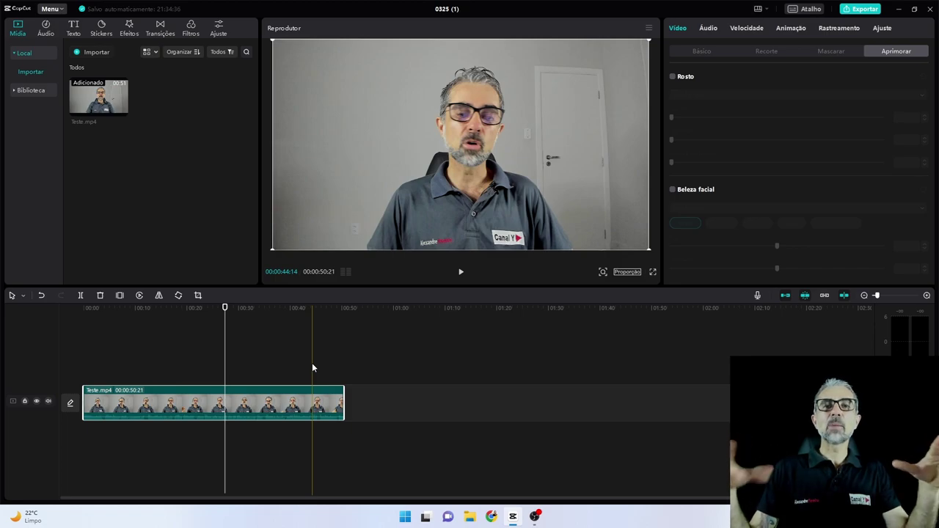
Step: Move the playhead to 00:00:17:41 and select the Teste.mp4 clip on the timeline
ctrl+scroll(303, 376, up, 4)
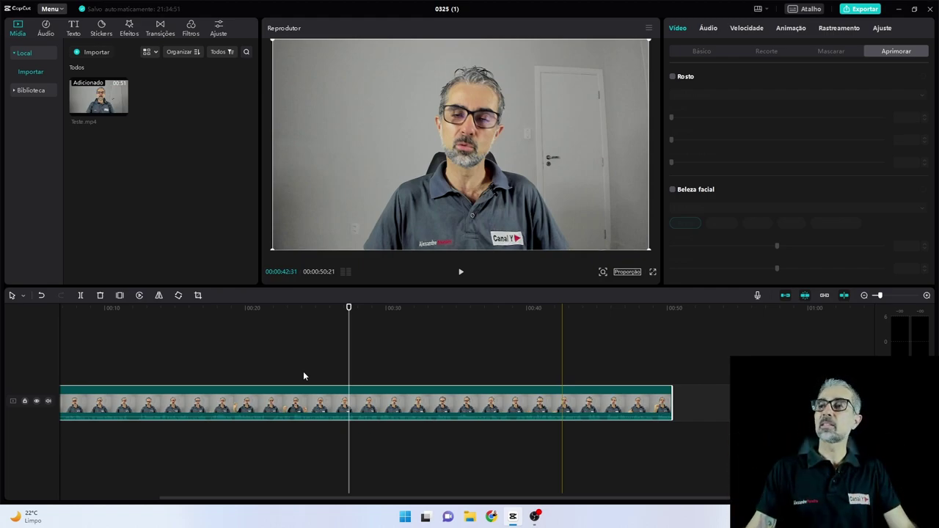
click(213, 353)
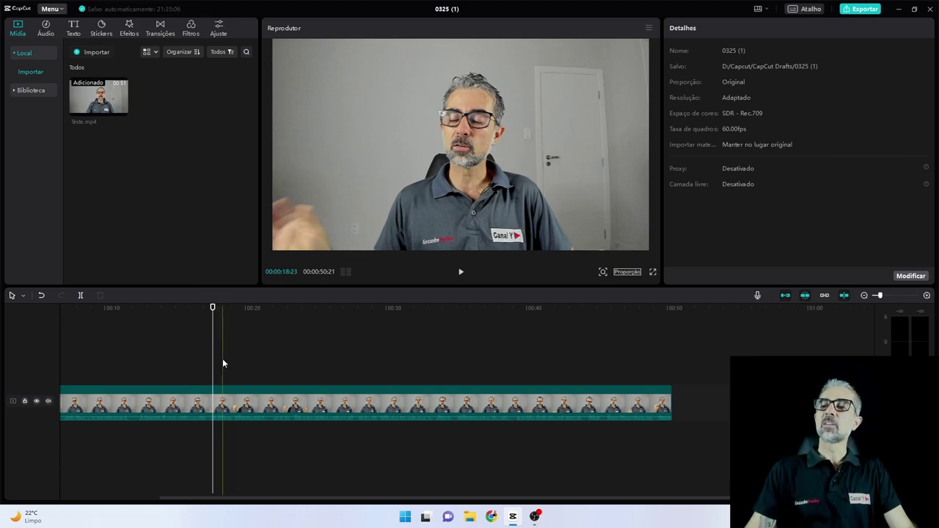
click(220, 412)
click(220, 412)
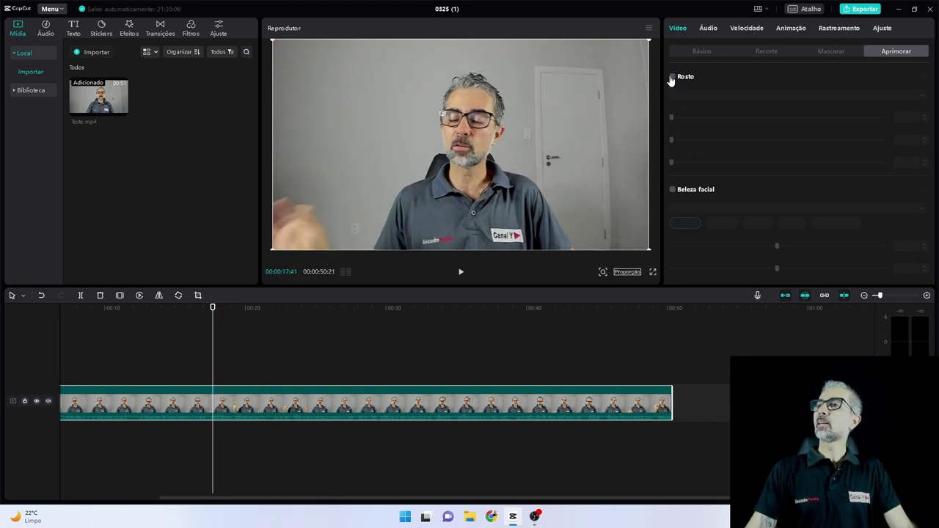
Step: Look through the clip's Básico, Recorte and Mascarar video settings, finishing on the Aprimorar settings
click(693, 31)
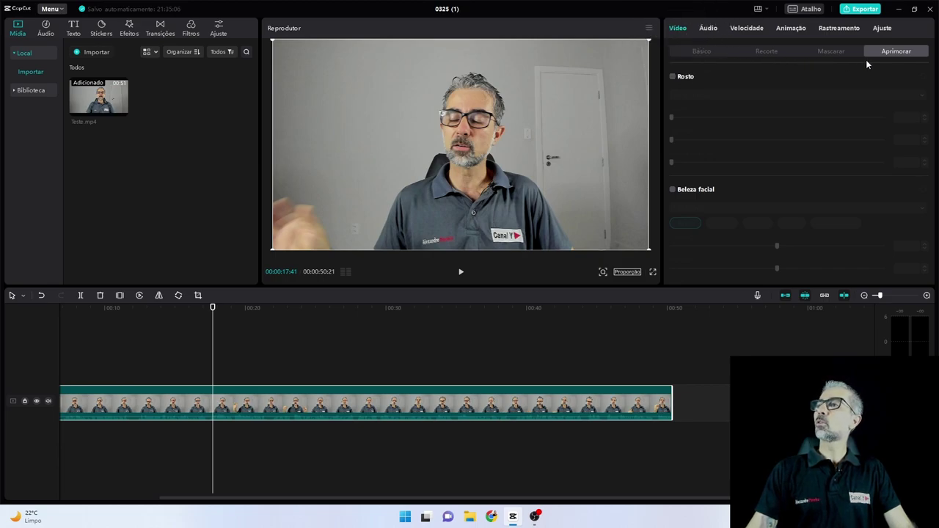
click(889, 53)
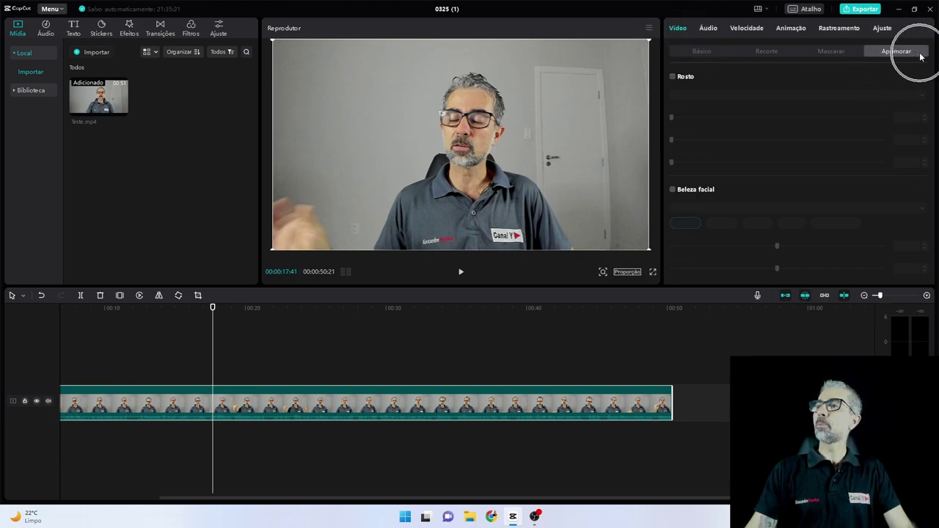
click(718, 53)
click(675, 30)
click(702, 52)
click(781, 52)
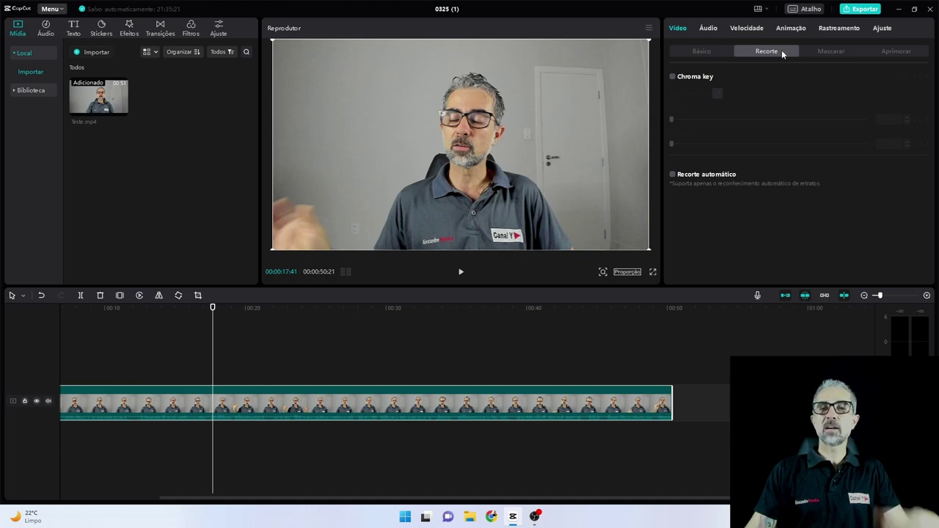
click(843, 53)
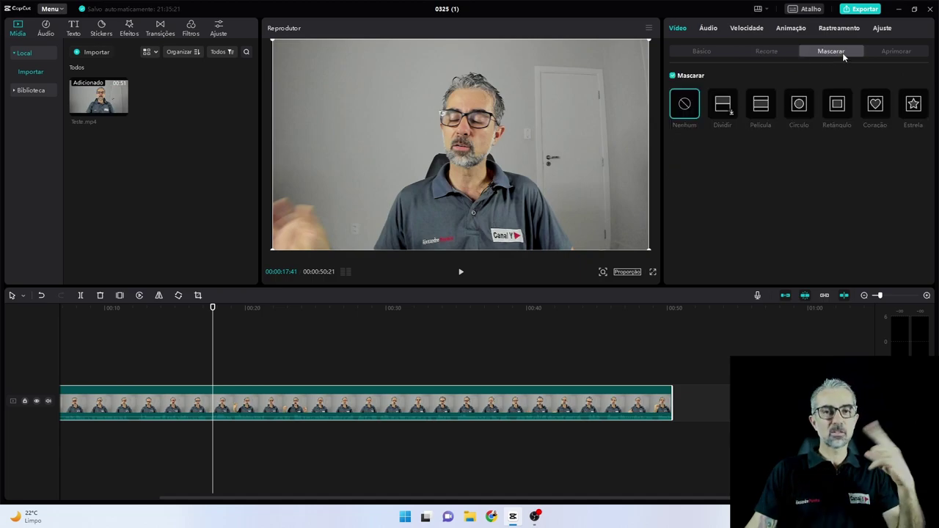
click(889, 52)
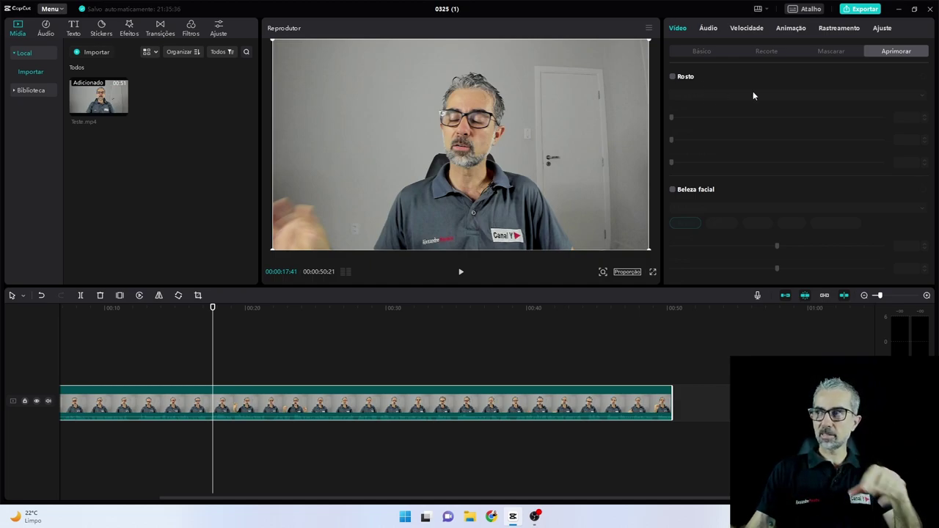
Step: Enable Rosto retouching and set Suave to 100, Iluminar to 0 and dentes brancos to 93
click(673, 77)
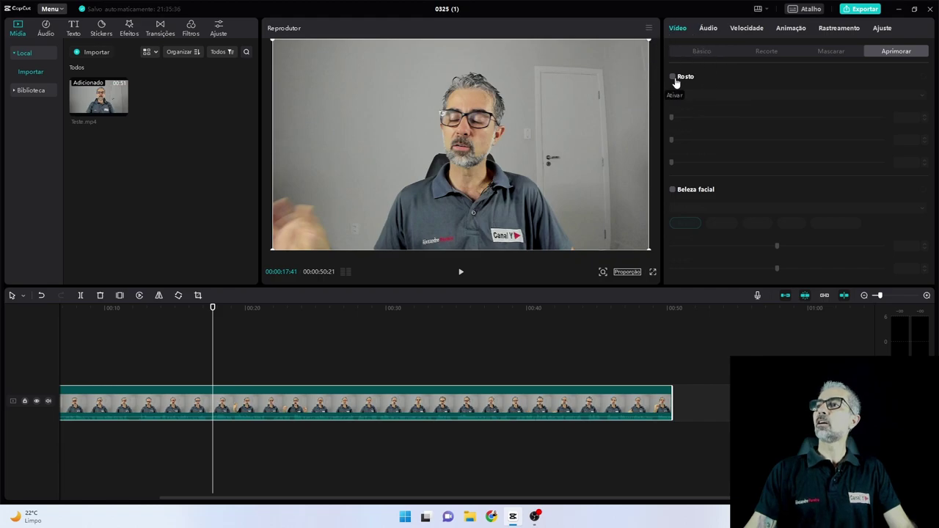
click(673, 77)
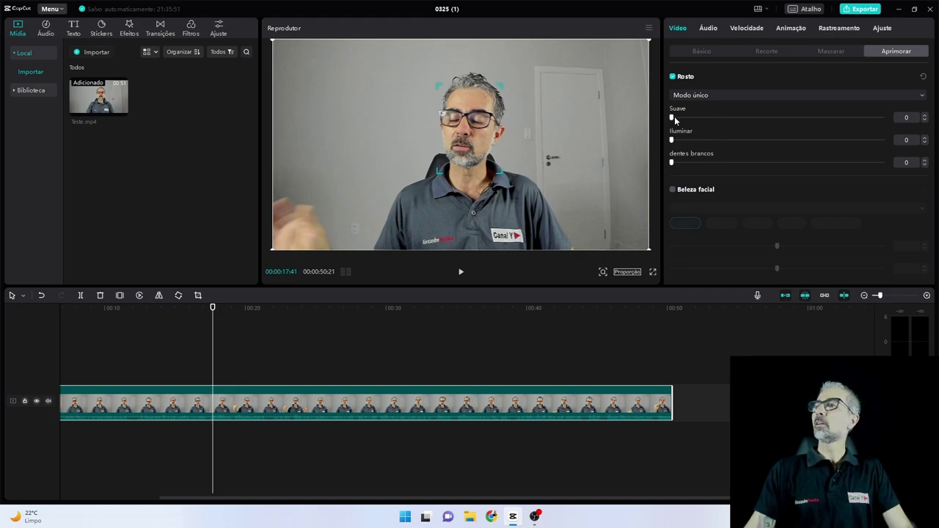
drag(674, 117, 709, 121)
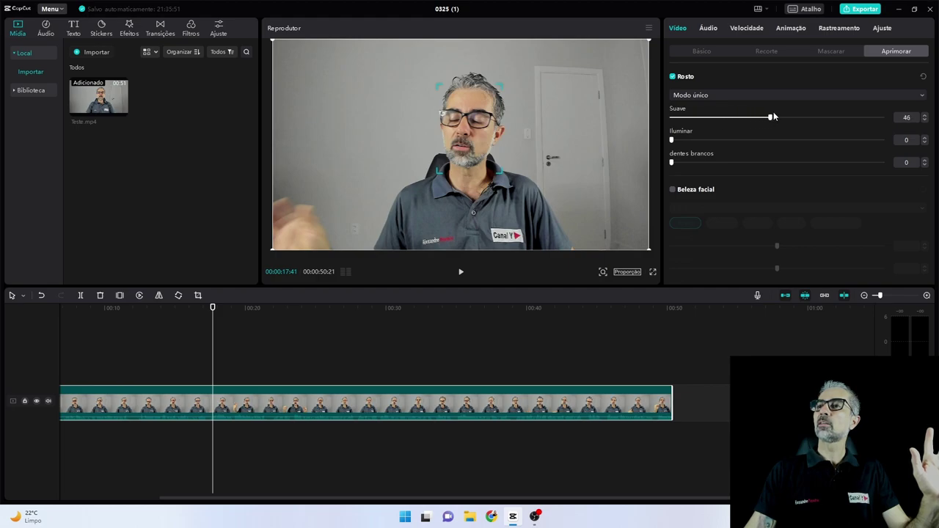
drag(822, 110, 747, 122)
drag(815, 117, 655, 131)
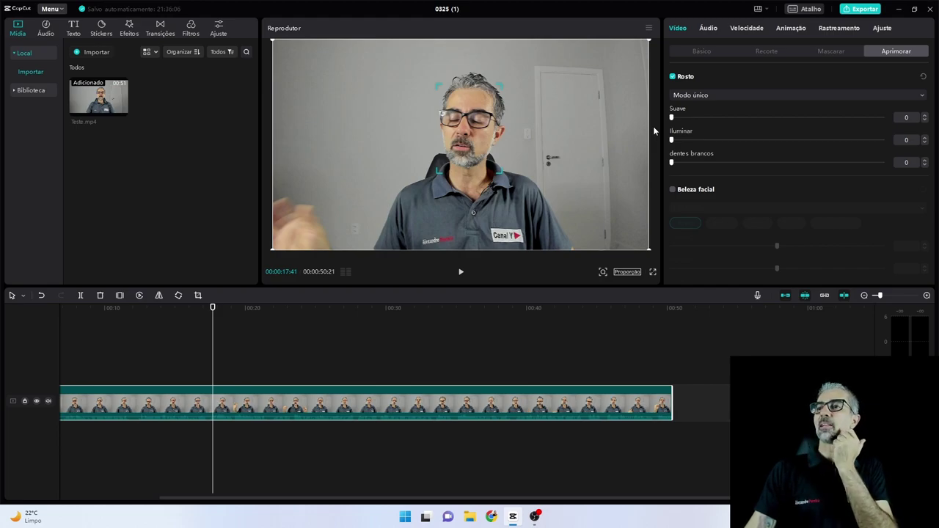
drag(672, 118, 756, 119)
drag(823, 125, 888, 119)
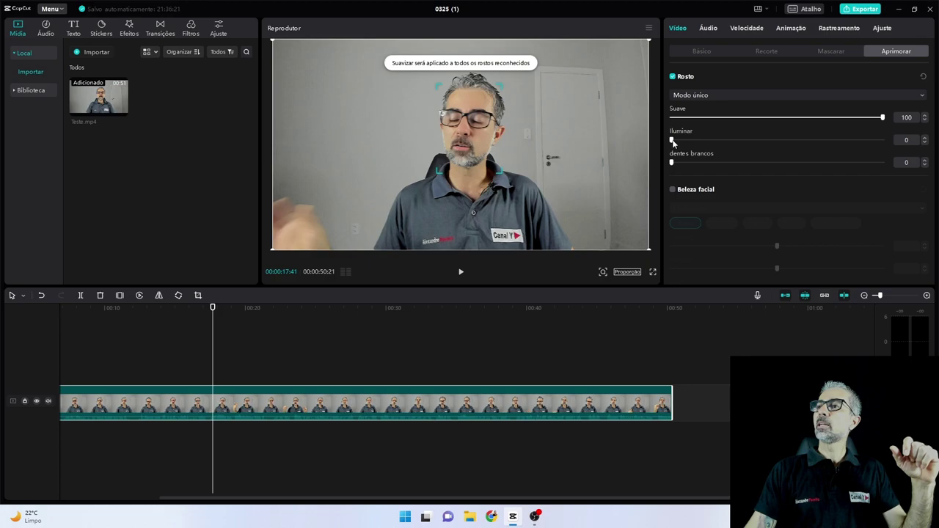
drag(673, 144, 680, 143)
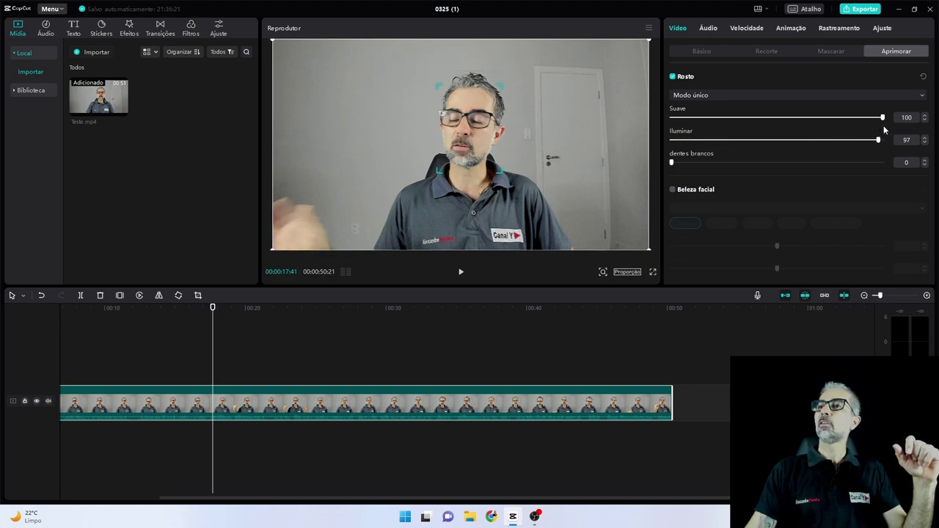
drag(882, 139, 866, 166)
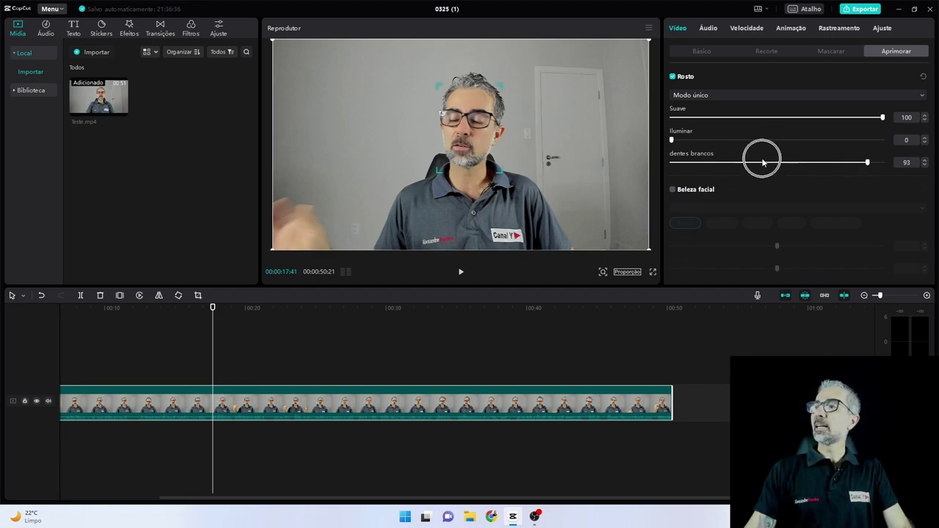
Step: Enable Beleza facial and adjust the Rosto shape with Forma and Queixo at 0 and Curto at 49
click(673, 192)
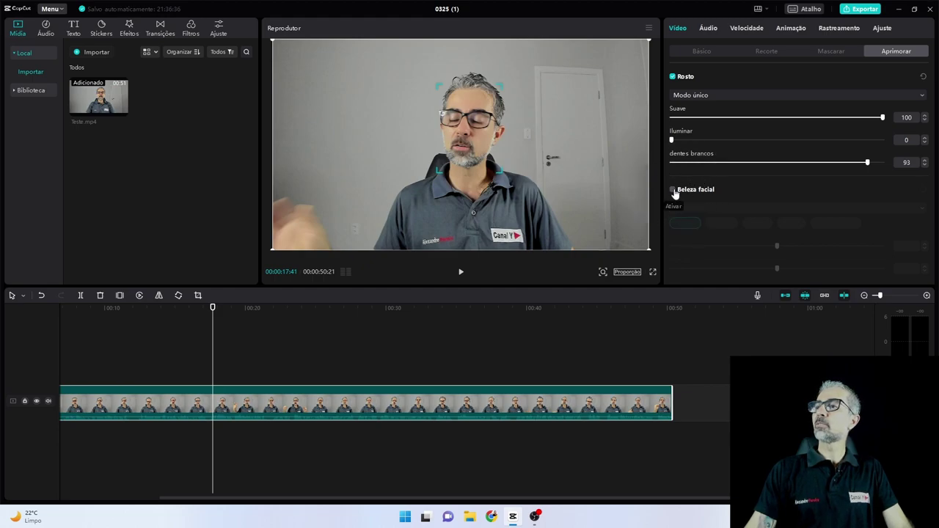
scroll(714, 210, down, 2)
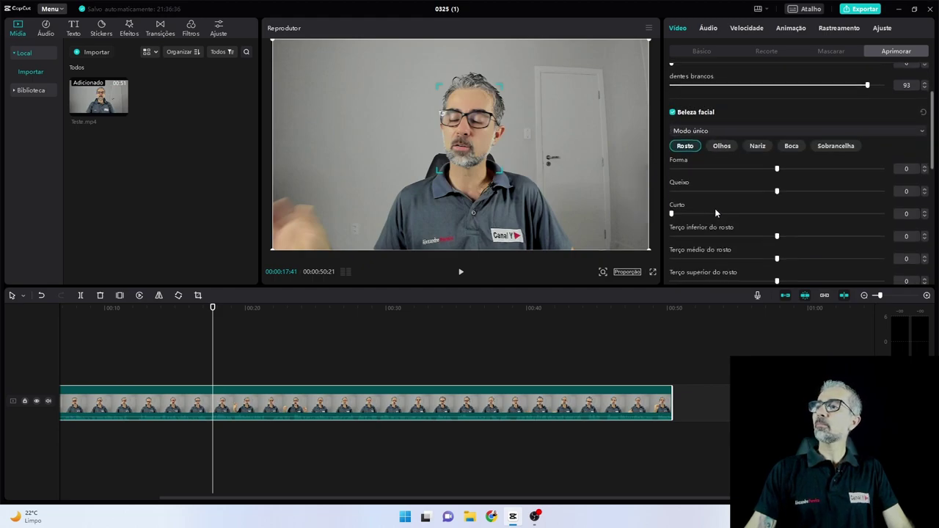
click(692, 147)
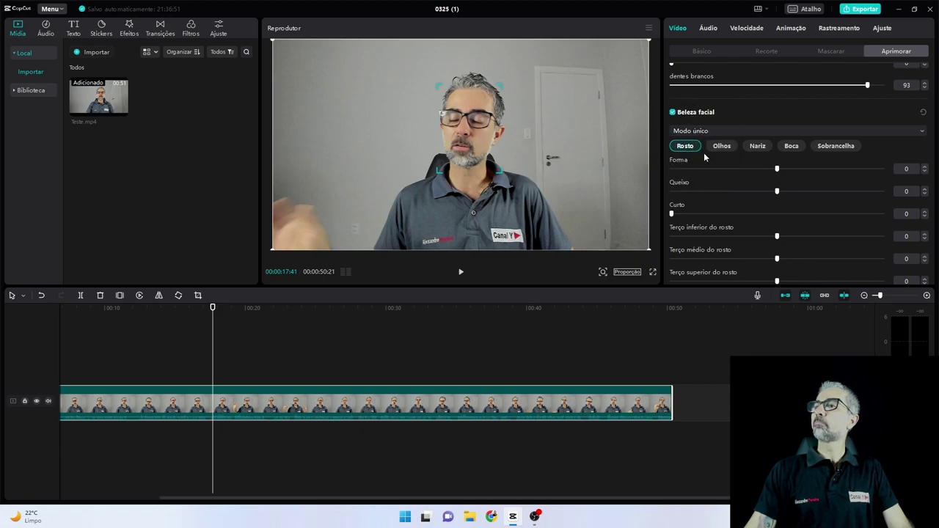
drag(778, 169, 793, 170)
drag(852, 172, 777, 171)
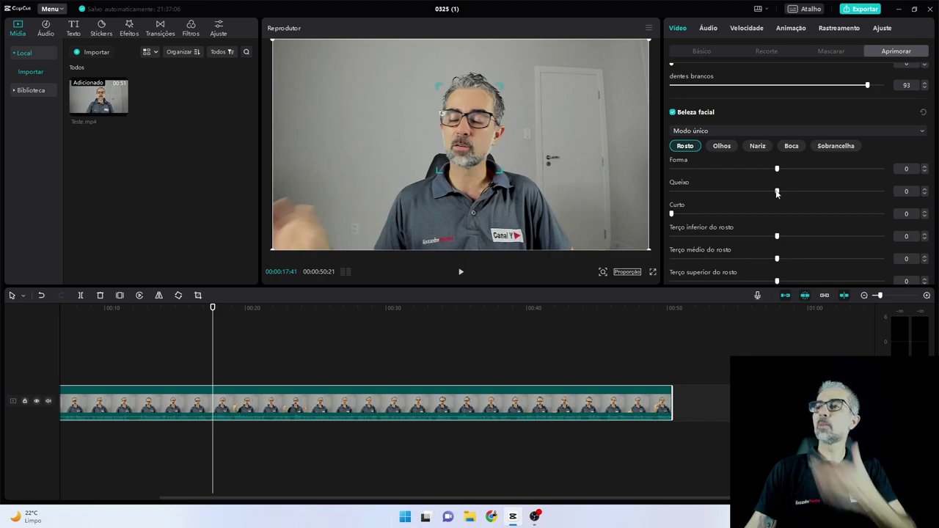
drag(777, 193, 731, 192)
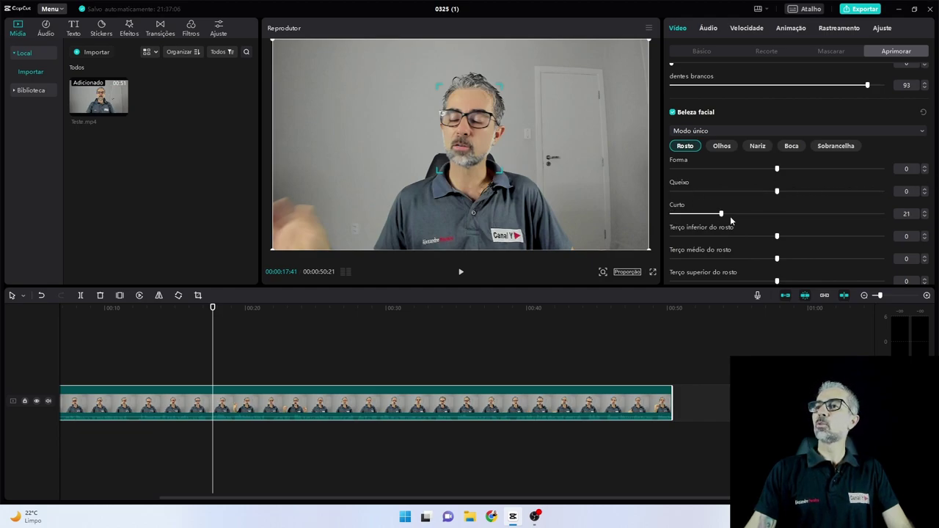
mouse_move(788, 217)
mouse_down()
mouse_move(875, 216)
mouse_move(665, 218)
mouse_move(788, 218)
mouse_move(774, 223)
mouse_up()
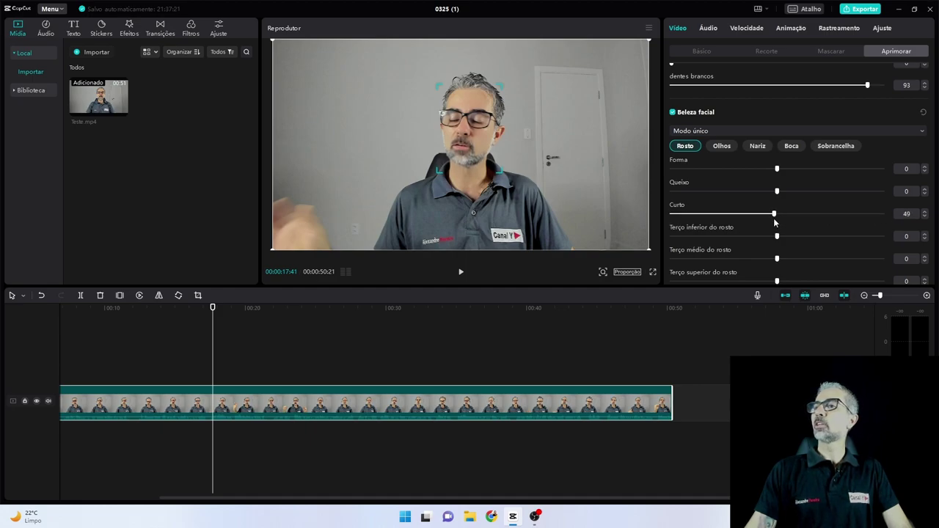
Step: Set Olhos Grandes to 65 for the eyes and check the face at several points along the clip
click(722, 147)
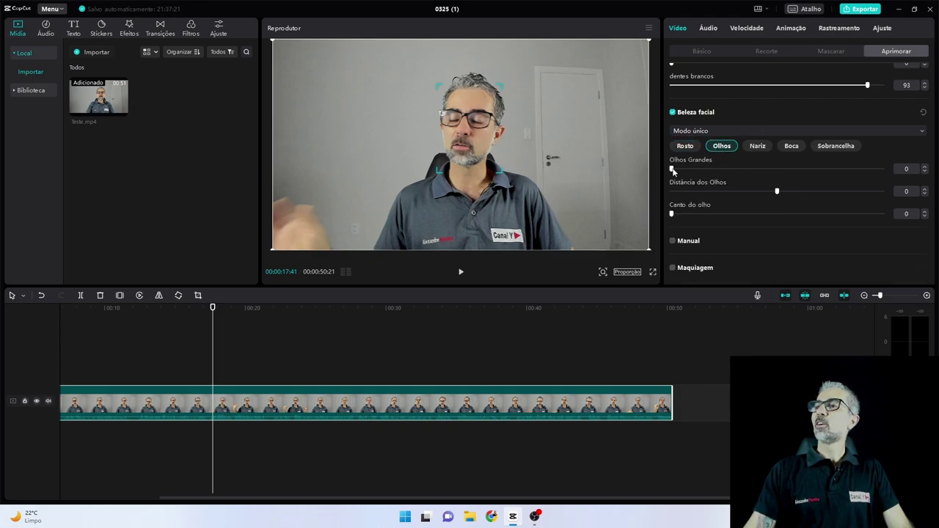
drag(672, 169, 699, 168)
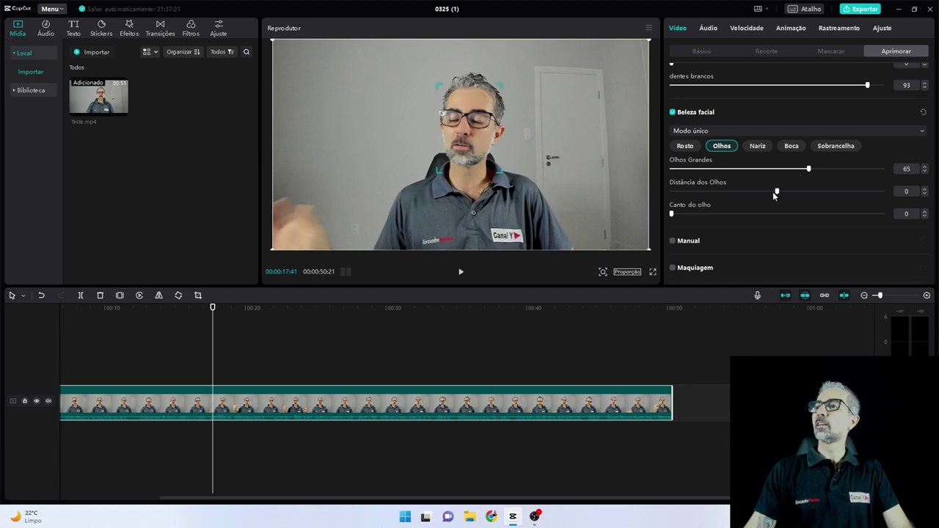
click(269, 346)
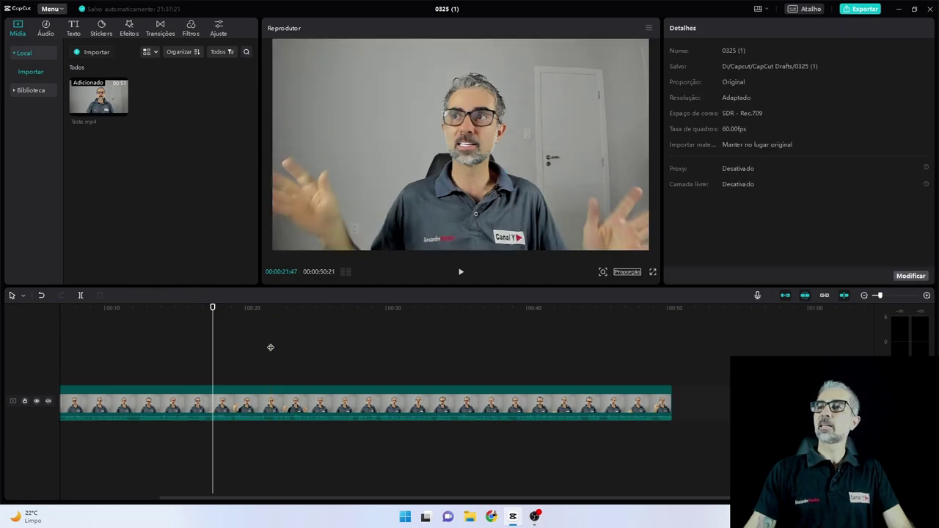
click(233, 346)
click(256, 341)
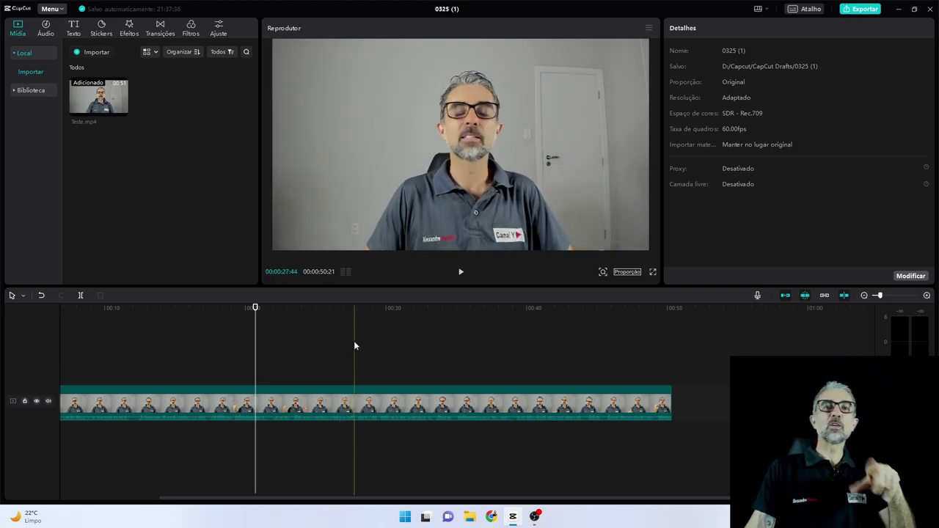
click(376, 349)
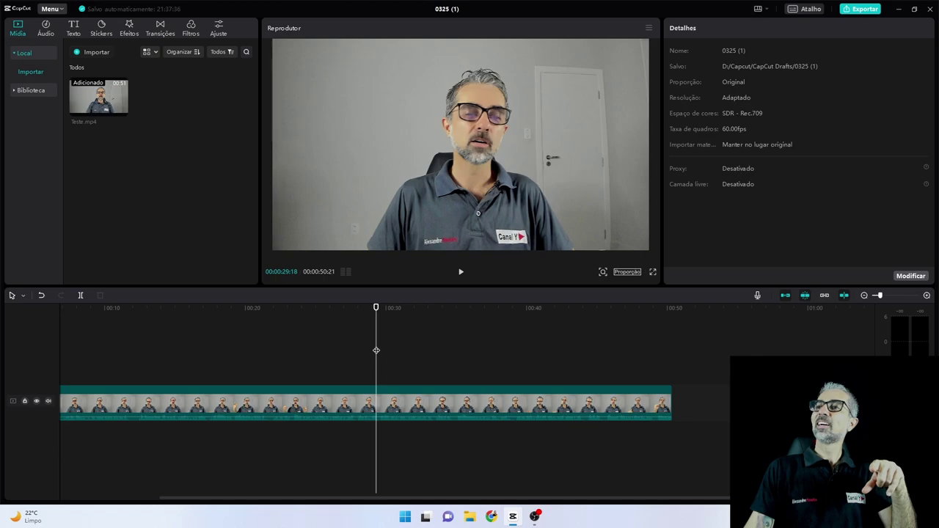
click(201, 351)
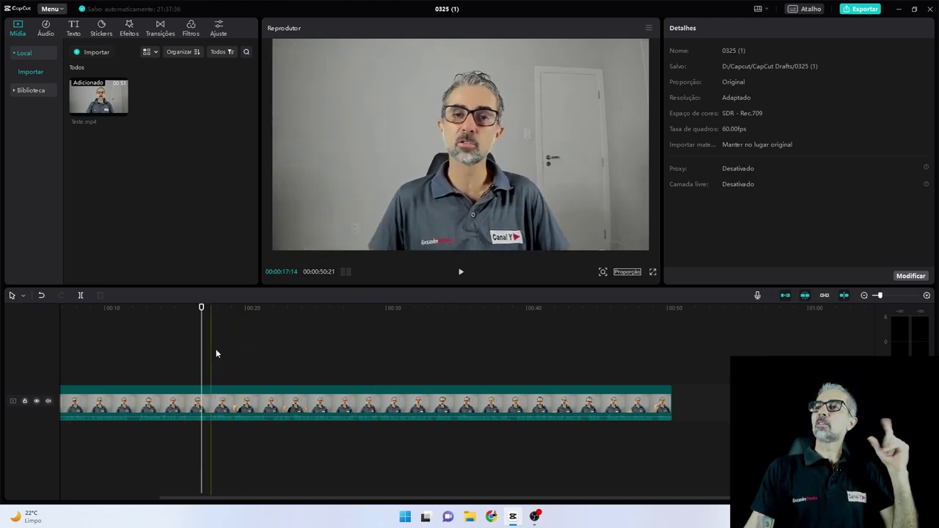
Step: Reshape the nose of the clip's face with Nariz Pequeno at 100, Ponte nasal at 50 and Raiz at 46
click(268, 405)
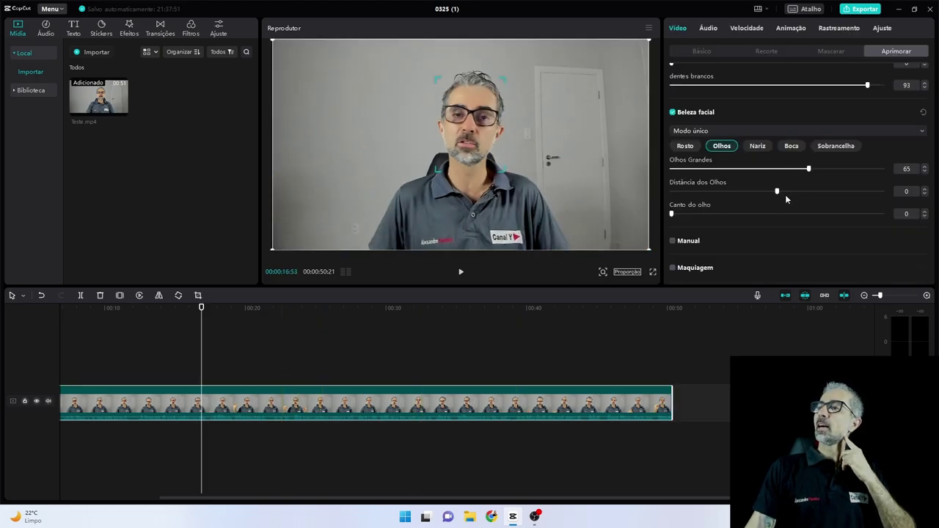
click(757, 146)
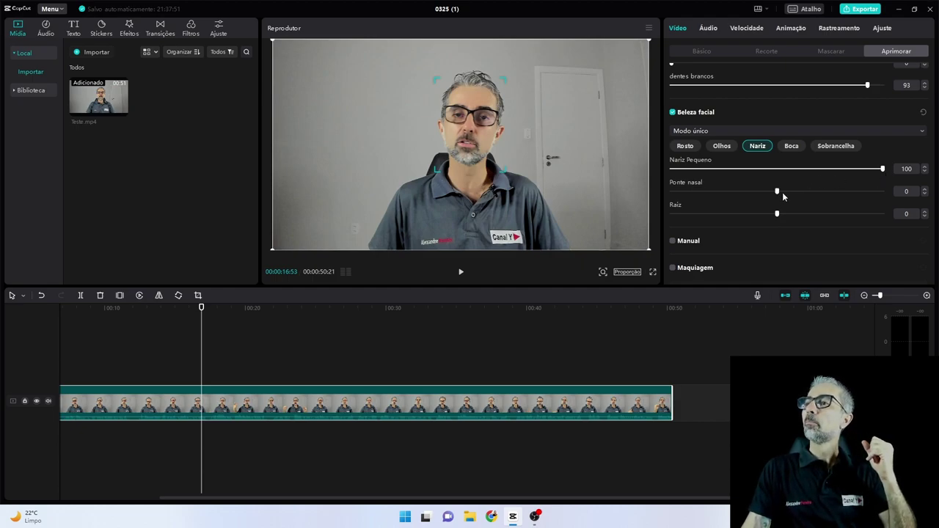
drag(778, 192, 848, 190)
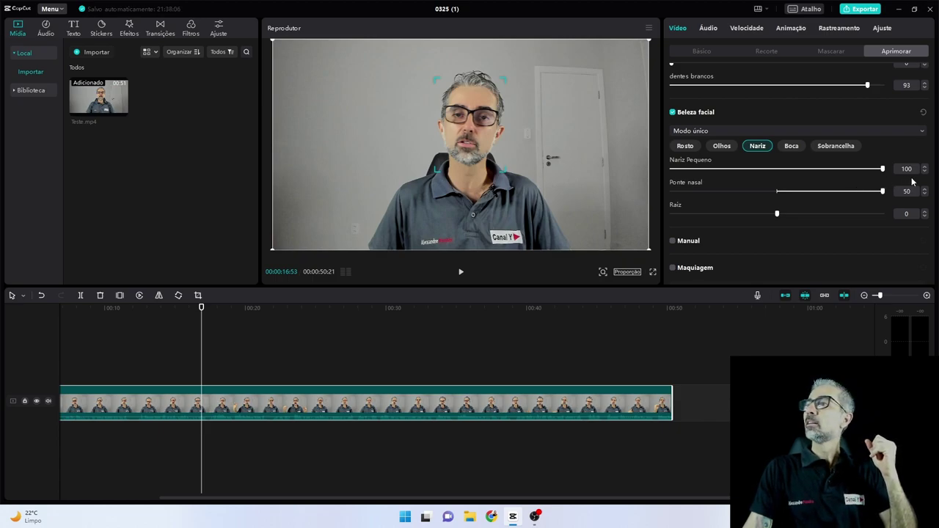
drag(779, 215, 805, 216)
drag(861, 209, 906, 200)
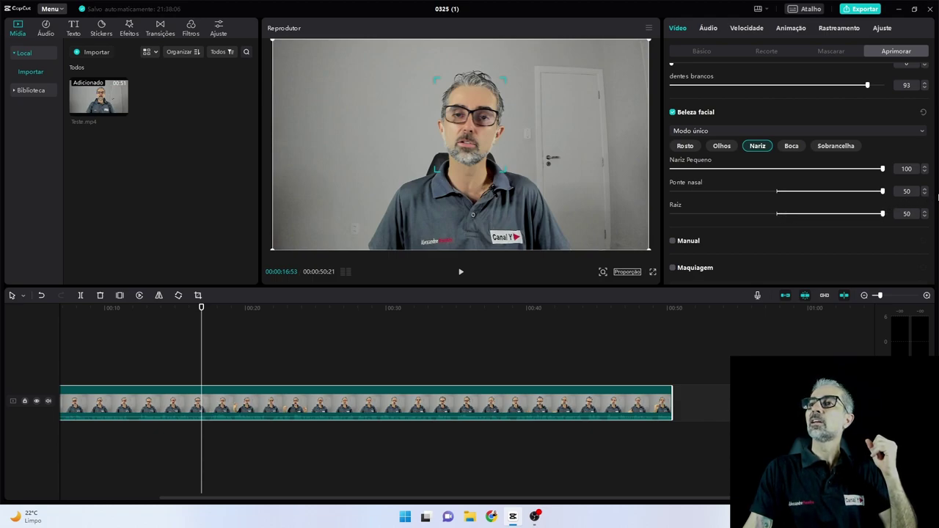
mouse_move(882, 214)
mouse_down()
mouse_move(692, 214)
mouse_move(875, 212)
mouse_up()
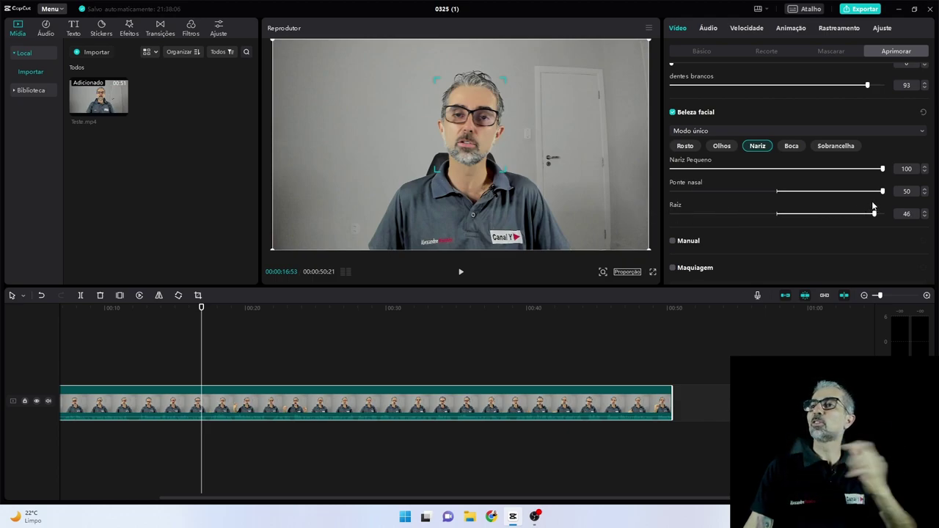
Step: Reduce the mouth's Tamanho to -50 in the Beleza facial settings
scroll(707, 251, up, 3)
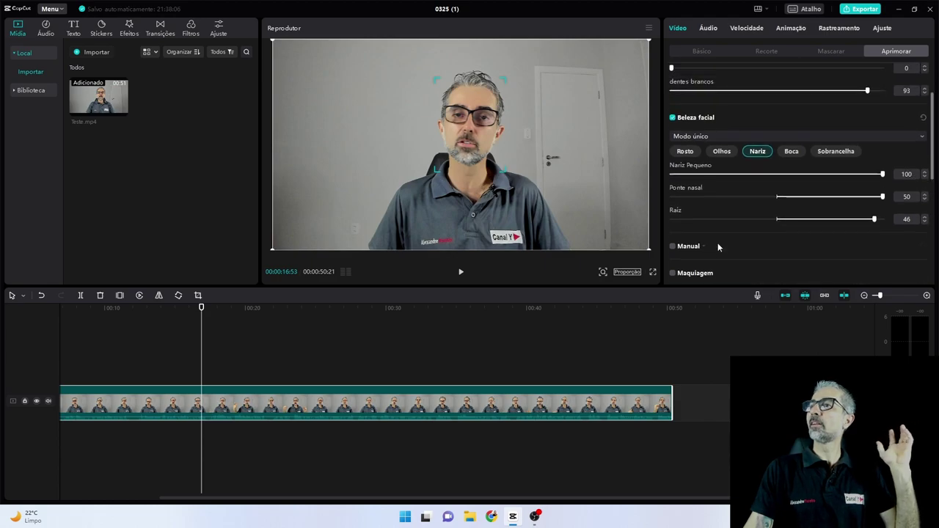
click(791, 224)
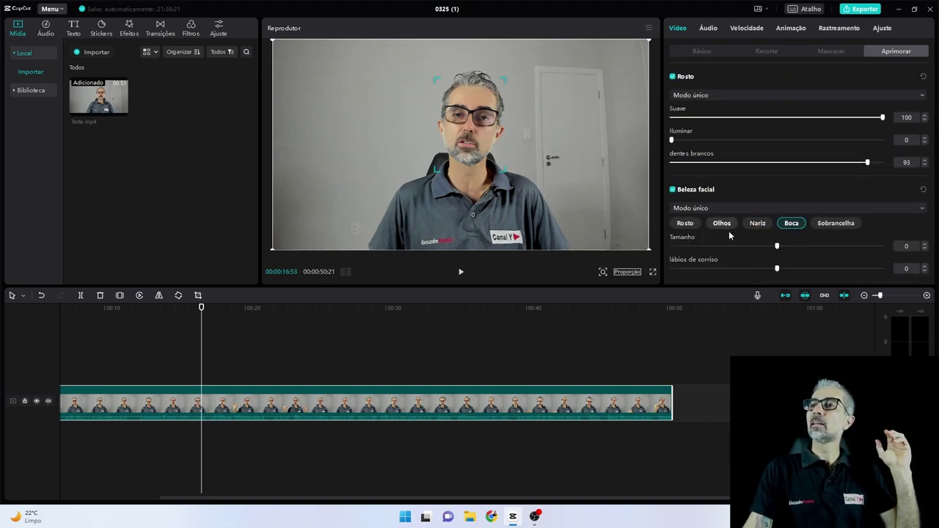
drag(795, 249, 694, 233)
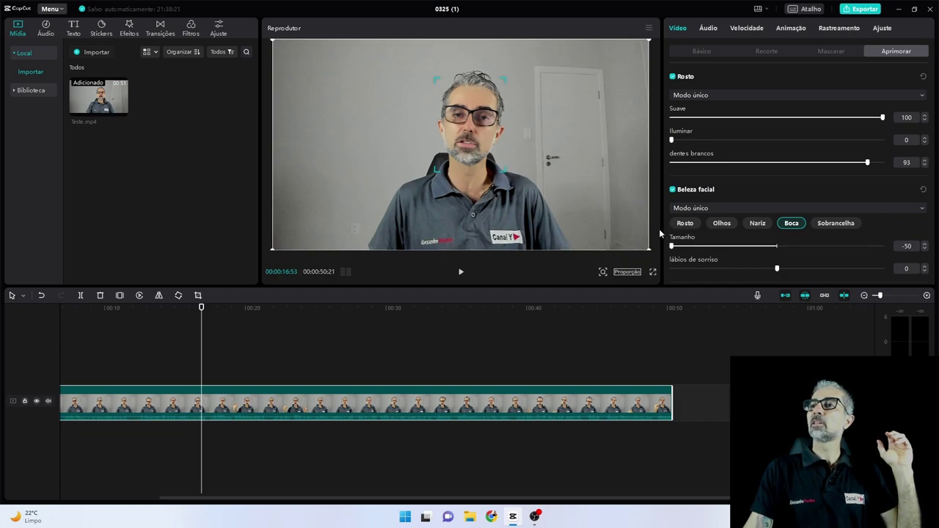
Step: Set the mouth's Tamanho to -38 and lábios de sorriso to 5, and display the Sobrancelha options
scroll(782, 261, down, 3)
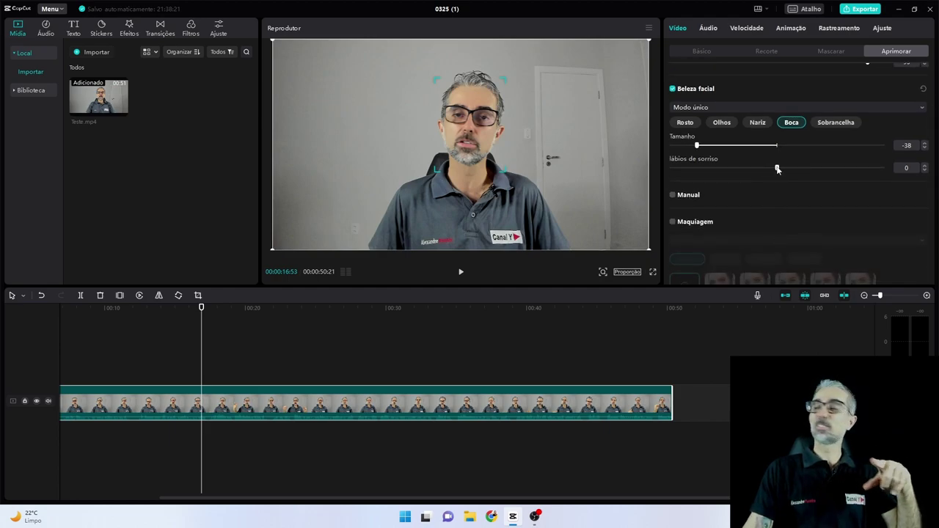
drag(778, 172, 704, 173)
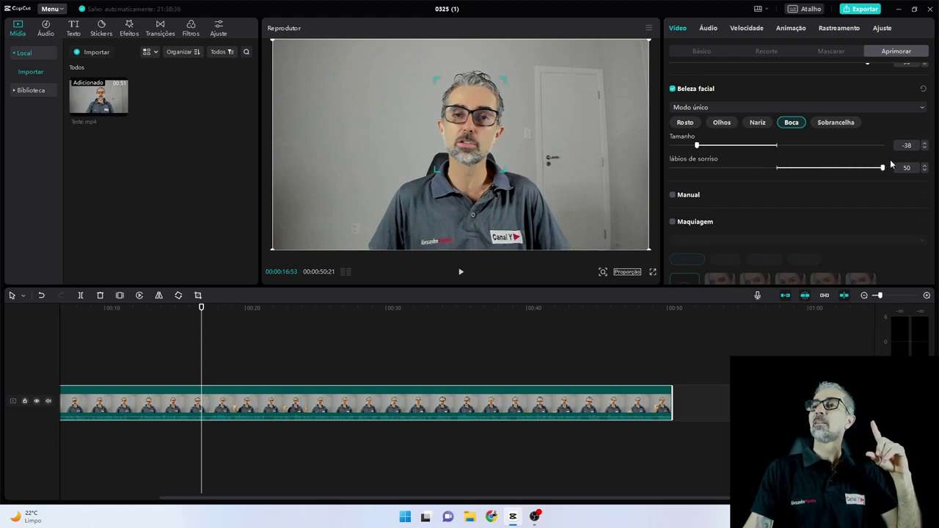
drag(845, 168, 779, 170)
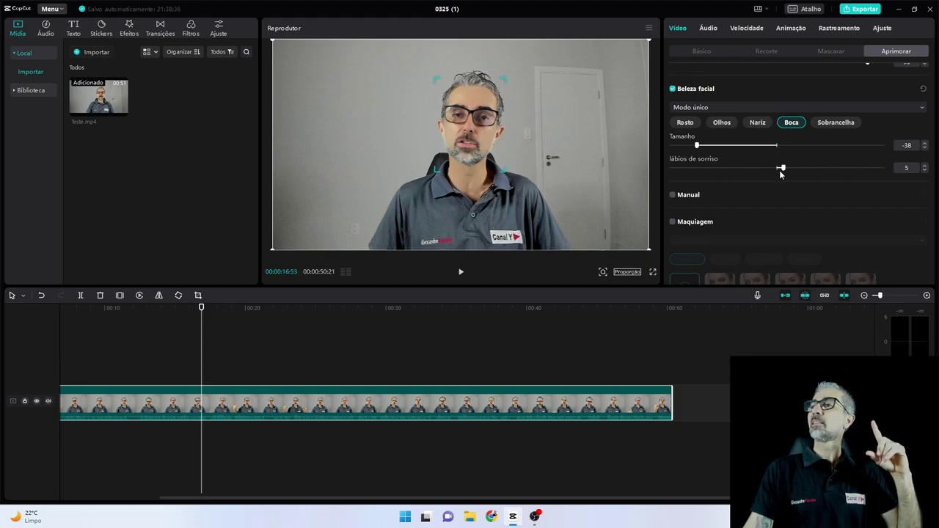
click(829, 125)
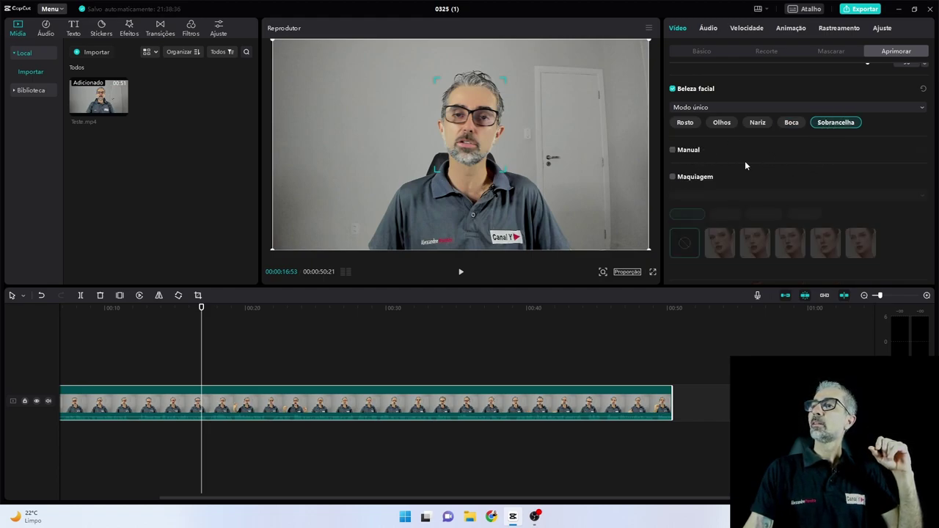
Step: Enable Maquiagem and compare the Cílios styles on the face, ending with Ocidental applied
scroll(745, 161, down, 2)
scroll(736, 159, up, 1)
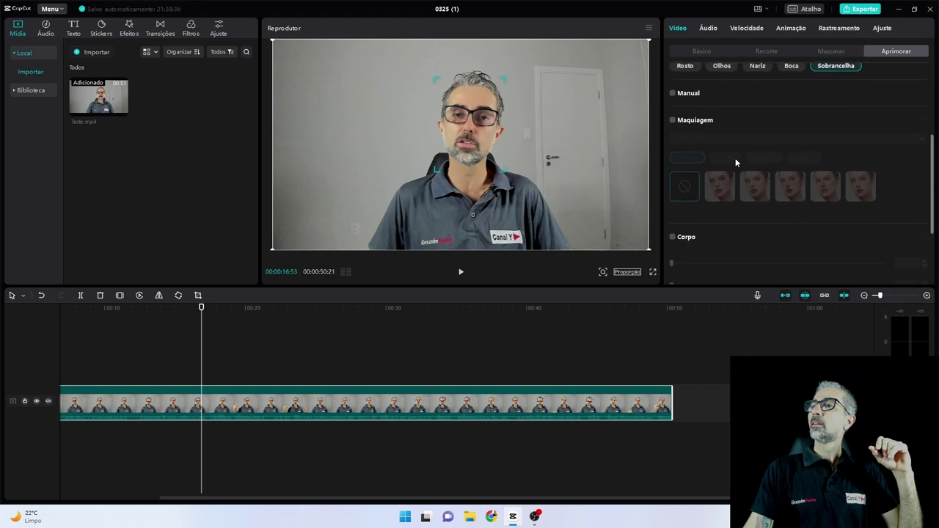
click(674, 123)
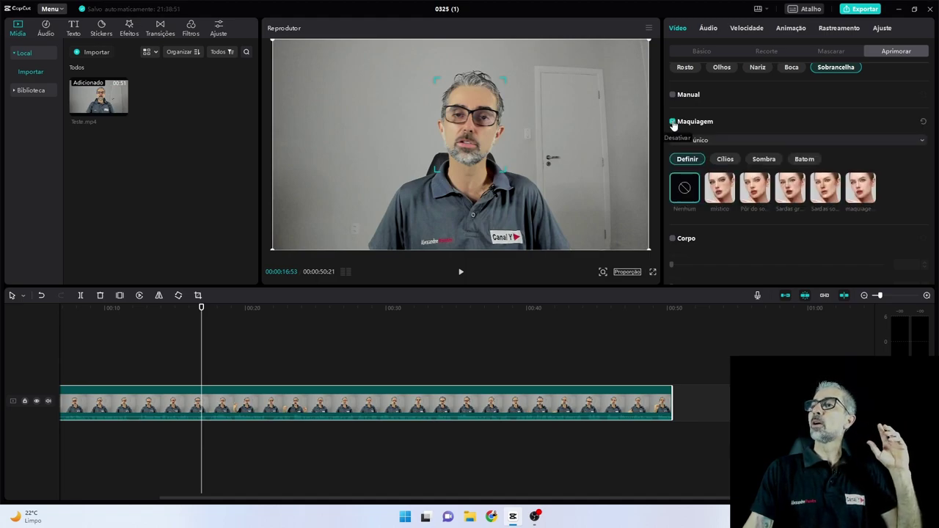
click(729, 163)
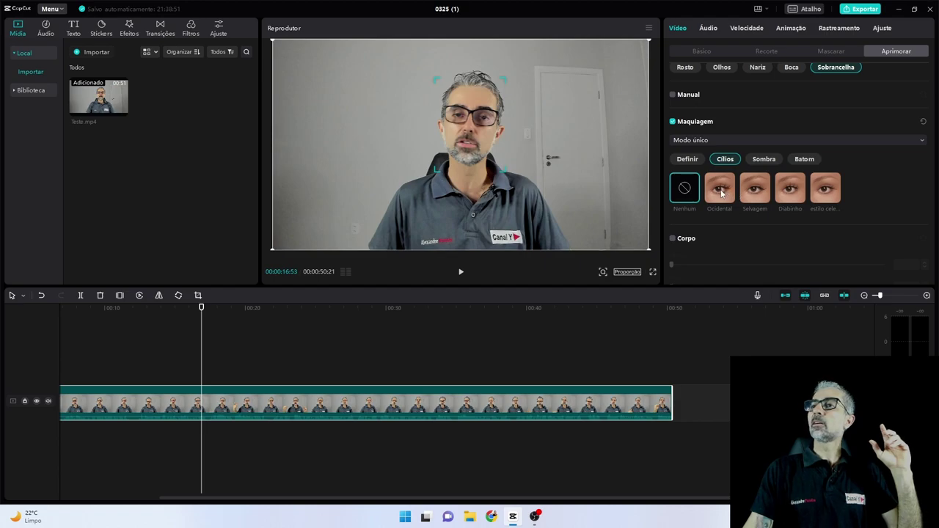
click(721, 192)
click(791, 190)
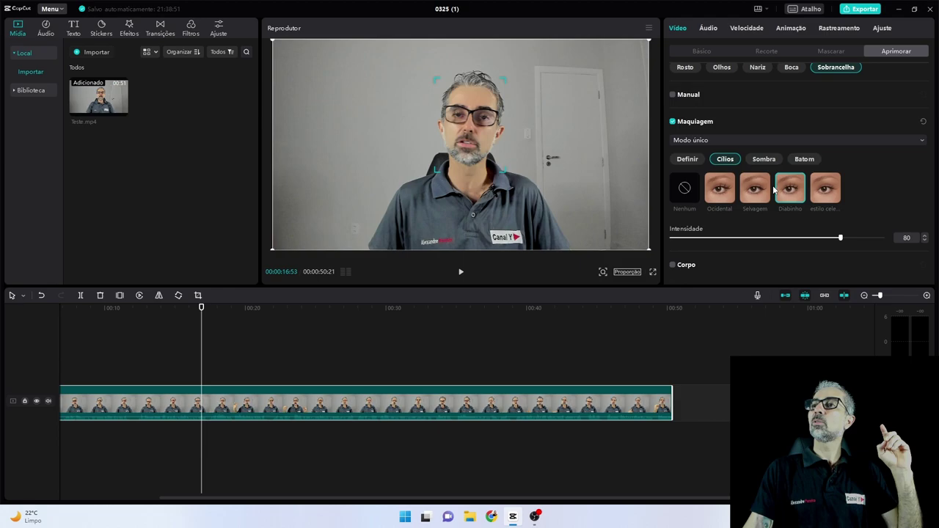
click(720, 192)
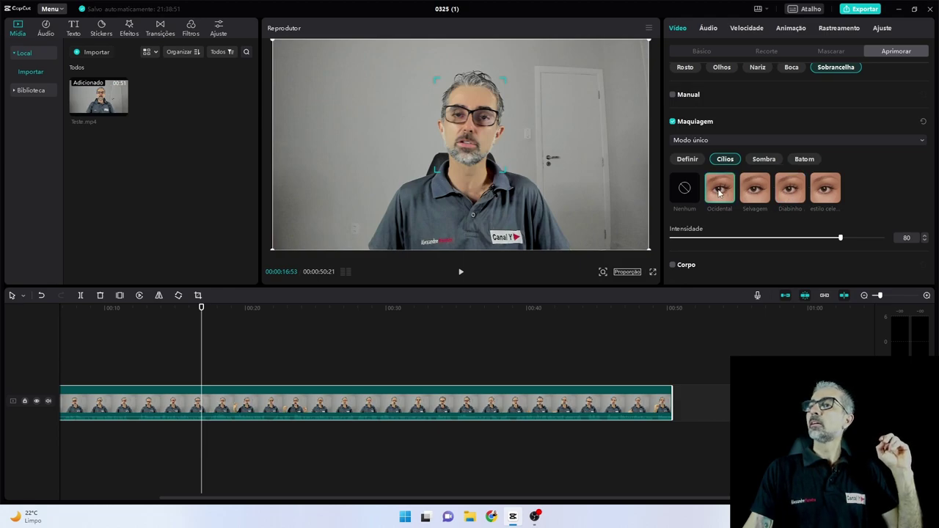
Step: Compare the Sombra eyeshadow styles on the face, including inocente, and end with místico applied
click(764, 158)
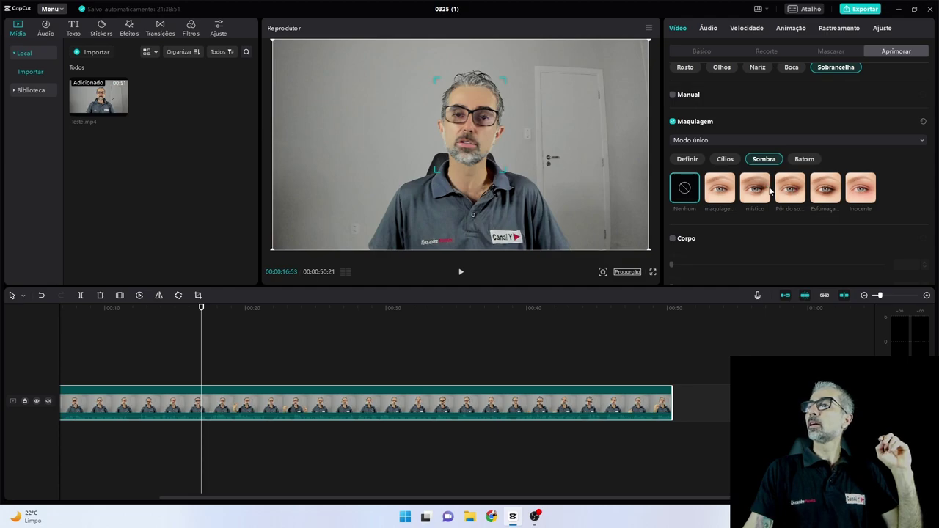
click(721, 192)
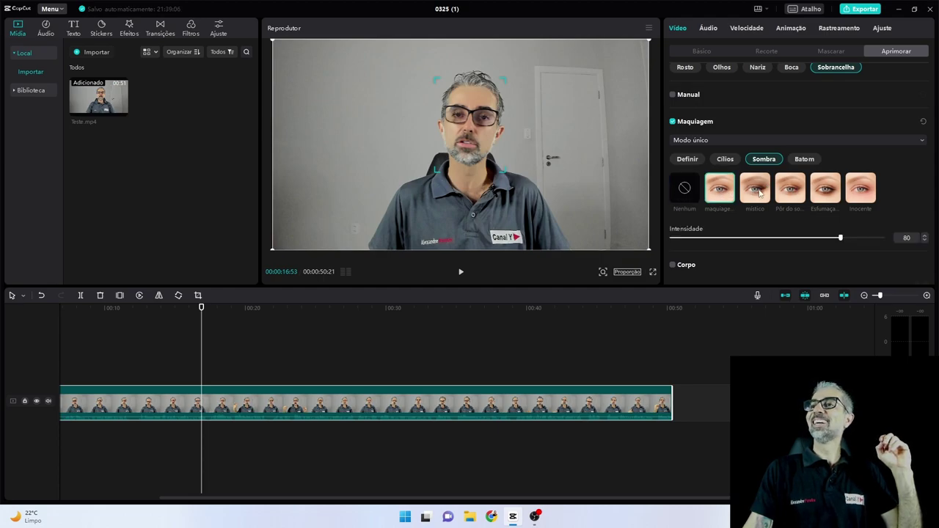
click(859, 190)
click(827, 191)
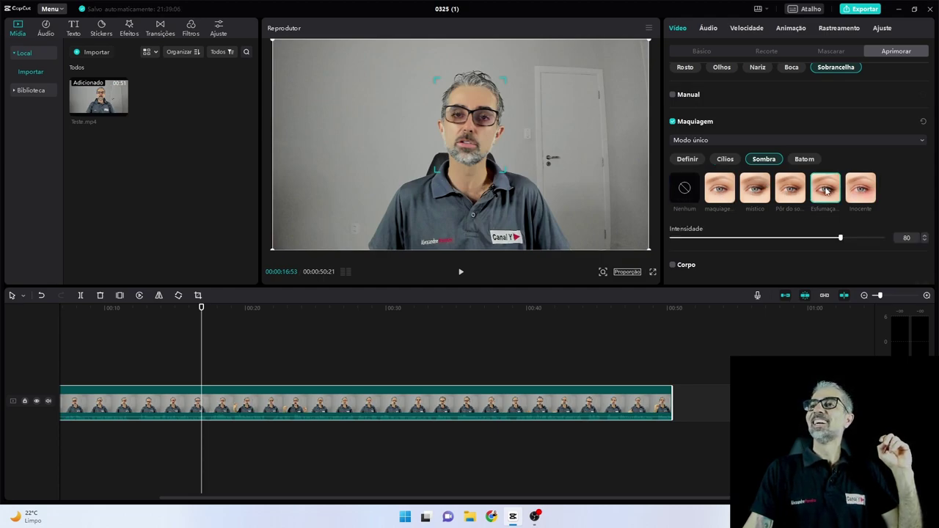
click(794, 192)
click(754, 191)
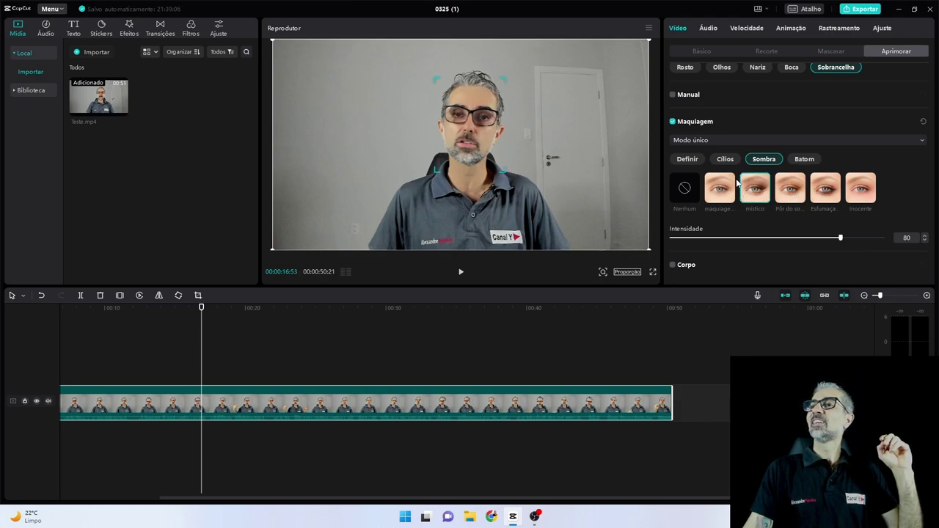
Step: Try several Batom shades on the lips, including Boca preta, Rudy and Espírito, and return the lipstick to Nenhum
click(805, 160)
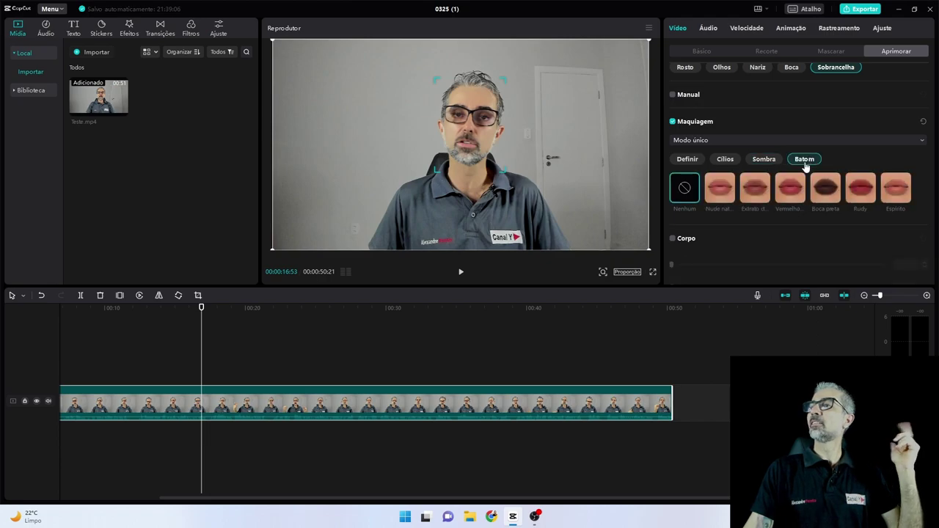
click(794, 191)
click(826, 192)
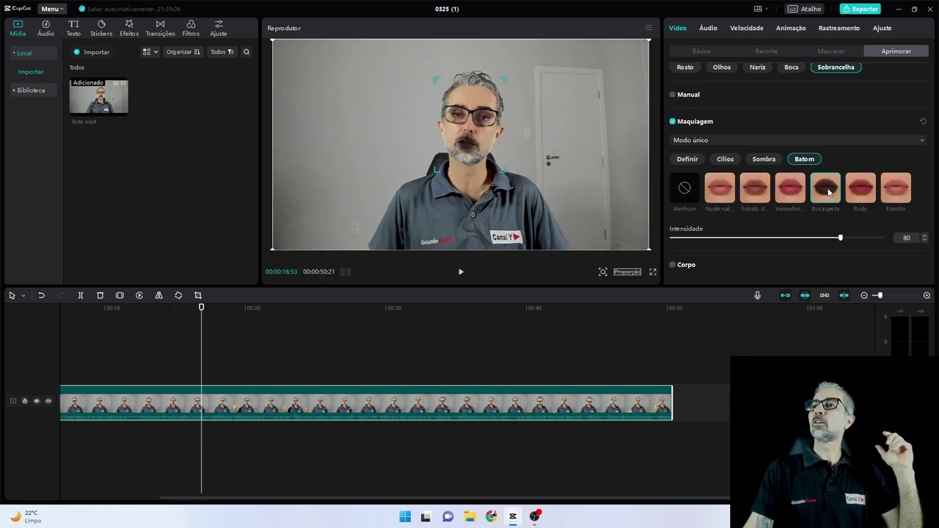
click(866, 192)
click(892, 192)
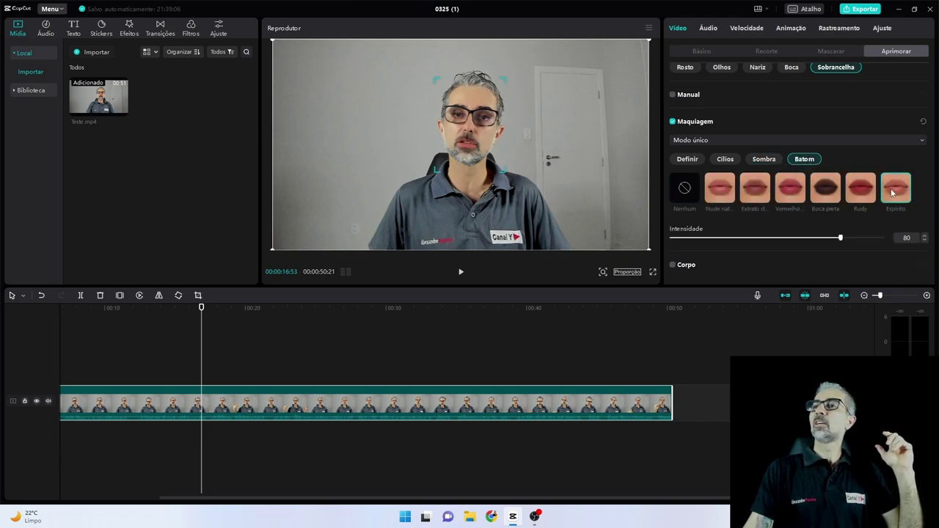
click(720, 193)
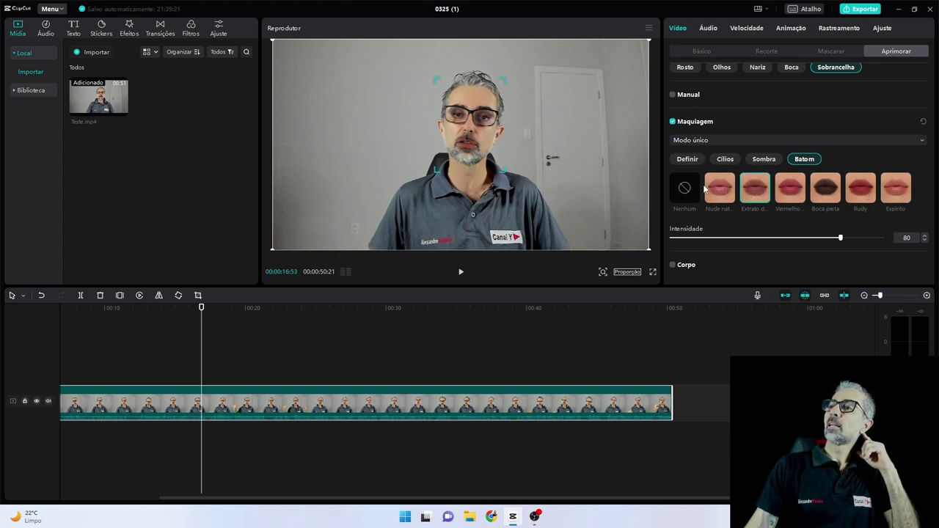
click(681, 190)
Step: Enable the Corpo adjustments for the clip and set Pernas to 1
scroll(713, 173, down, 2)
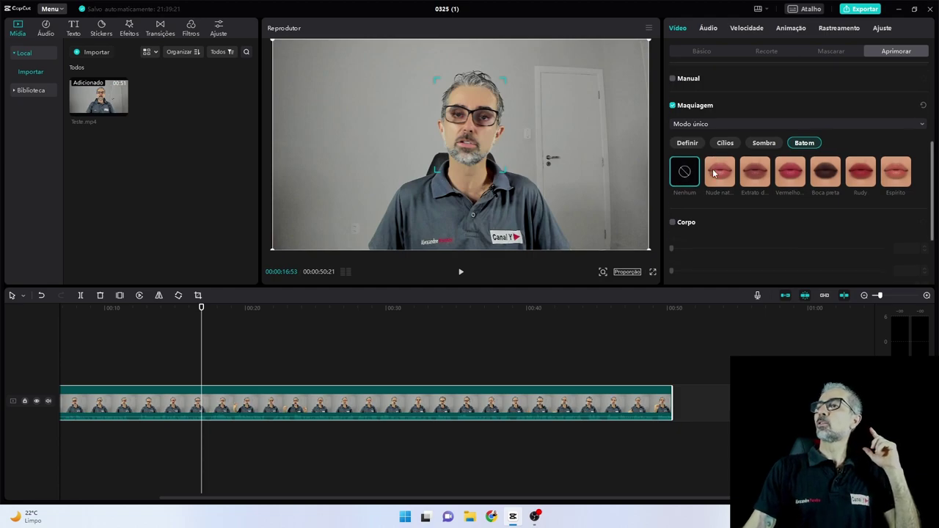
scroll(713, 173, down, 2)
click(672, 132)
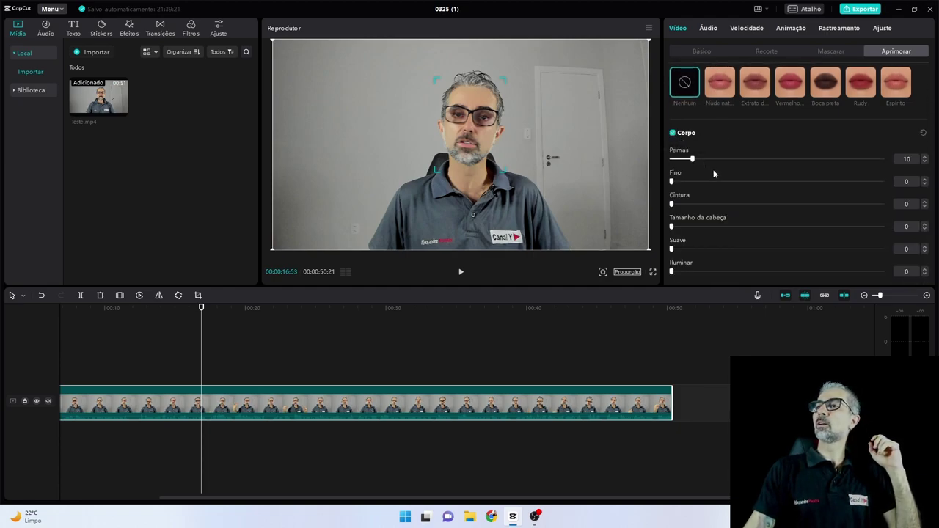
drag(687, 159, 673, 159)
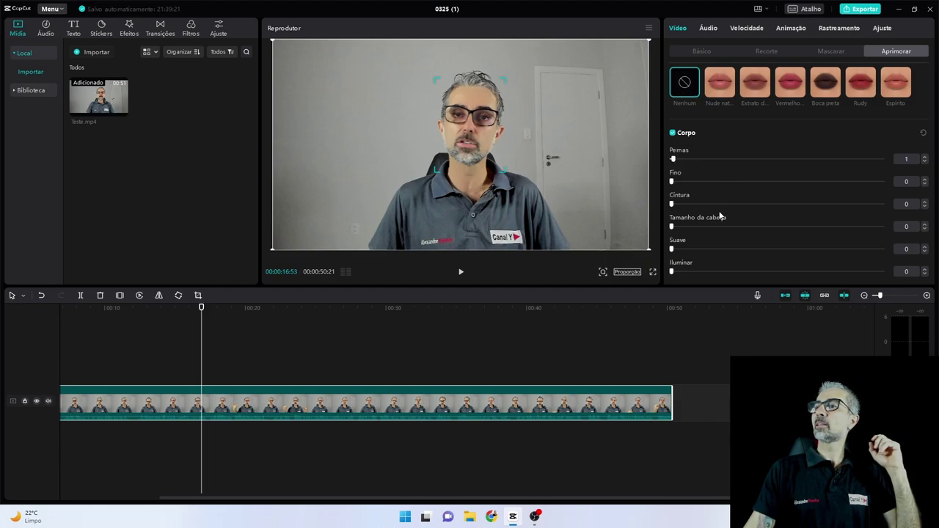
Step: Try the Tamanho da cabeça adjustment, return it to 0, and undo the accidental shift of the clip in the preview
scroll(720, 217, down, 1)
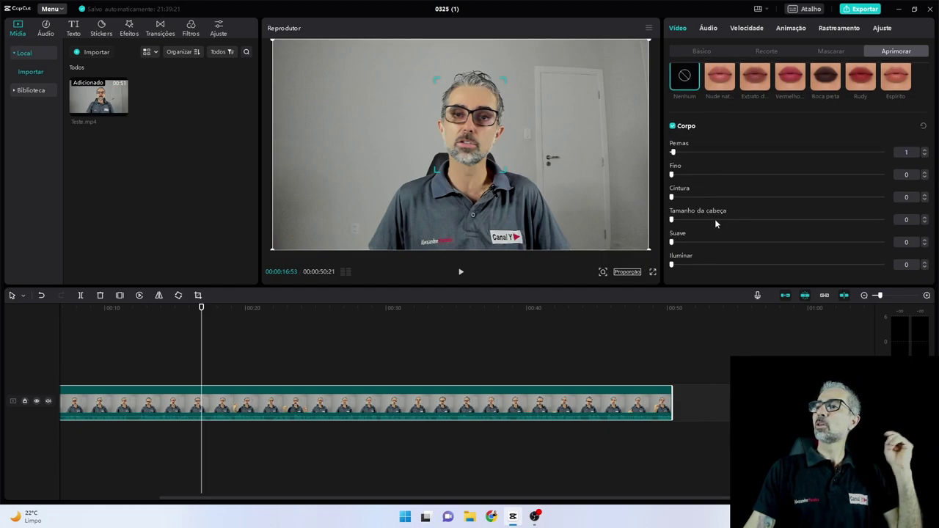
click(712, 220)
drag(714, 221, 646, 224)
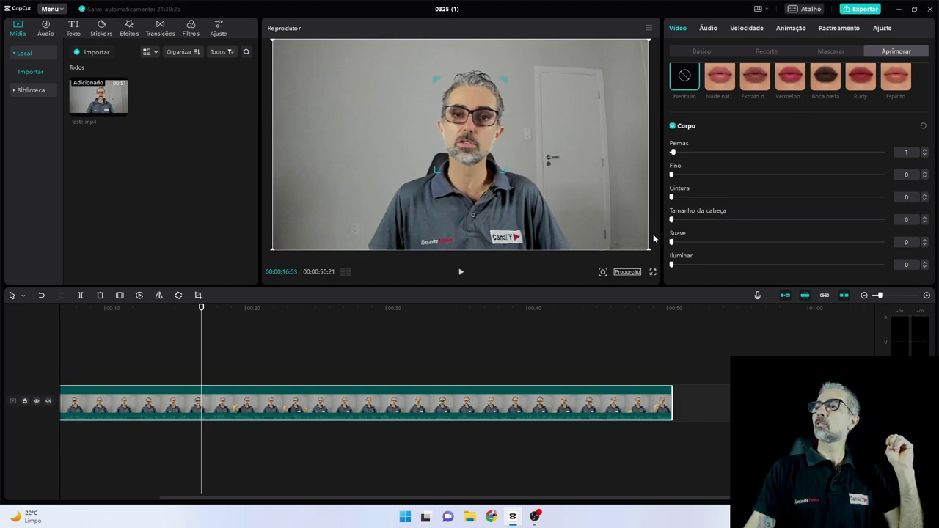
drag(672, 242, 618, 224)
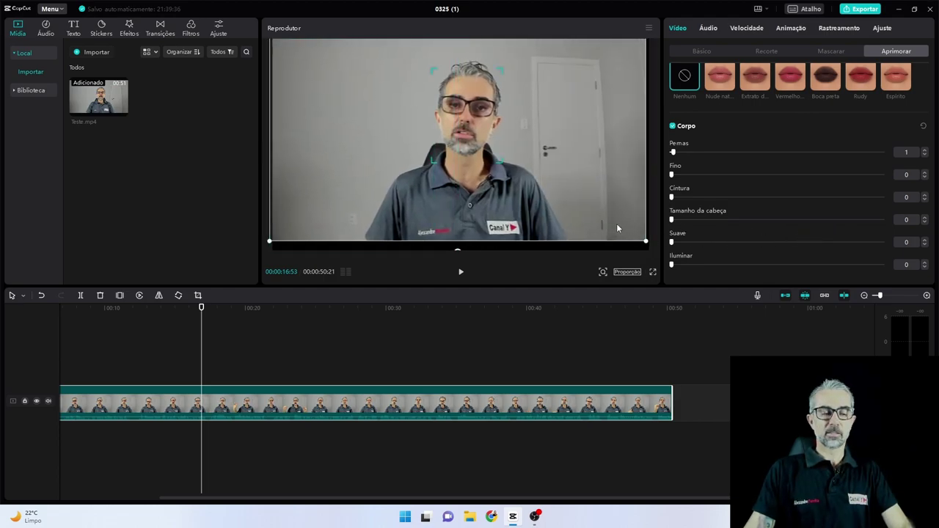
key(ctrl+z)
Step: Switch Beleza facial to Modo múltiplo and look through the remaining Aprimorar settings
scroll(785, 207, up, 5)
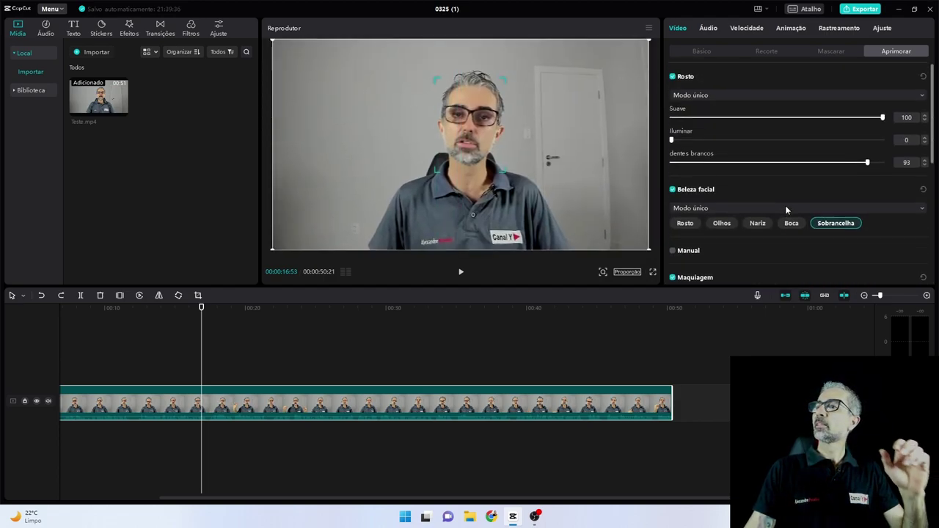
click(708, 212)
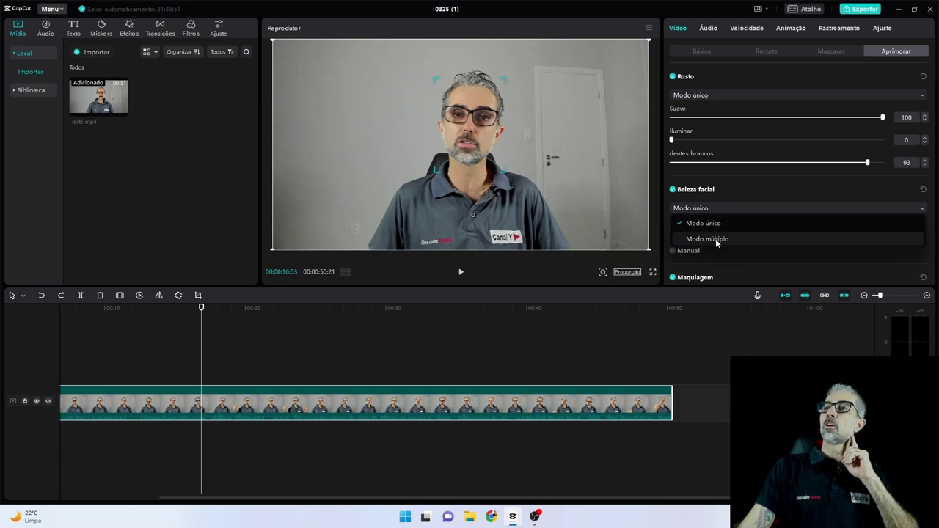
click(709, 239)
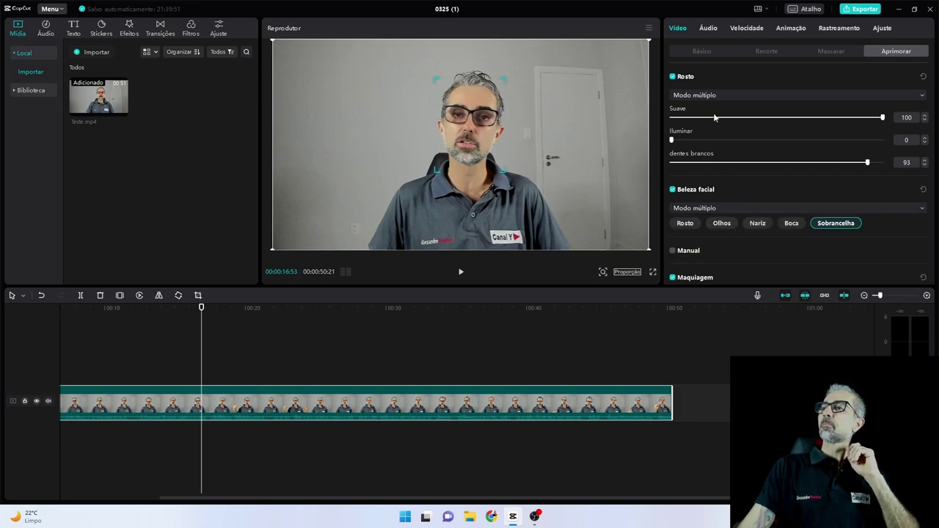
scroll(722, 167, down, 8)
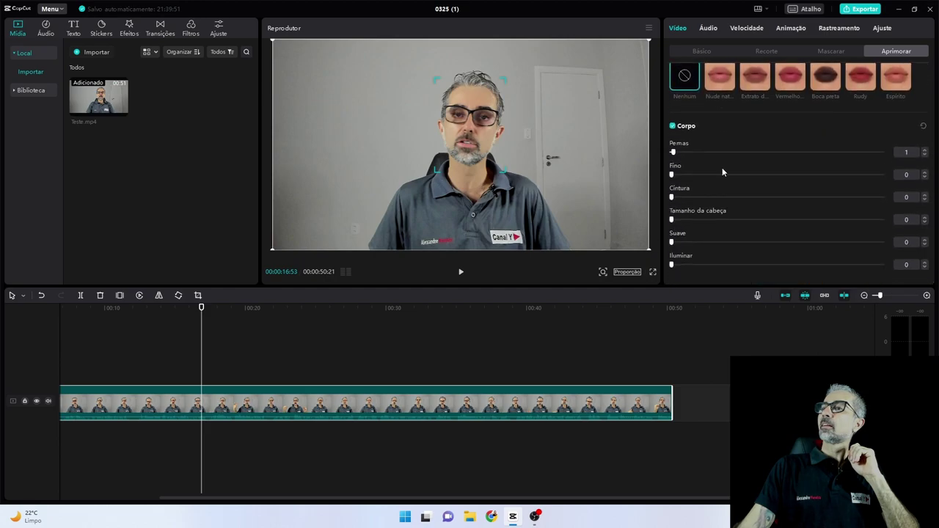
scroll(709, 136, up, 8)
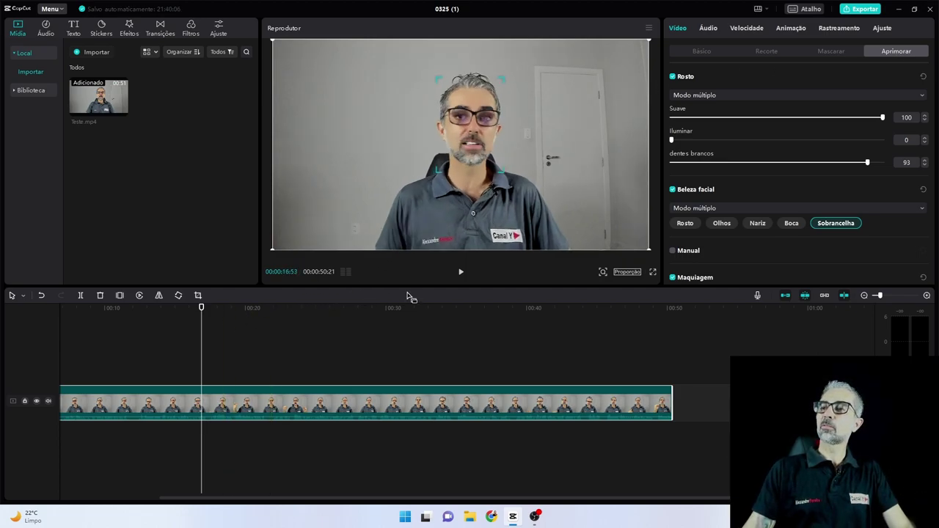
Step: Play the retouched clip in two stretches to review the face effects in motion
click(461, 273)
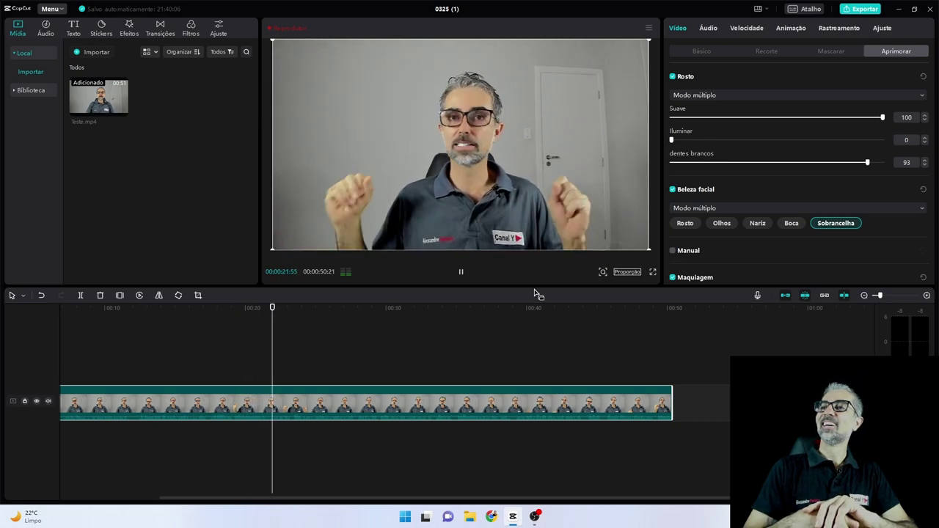
key(space)
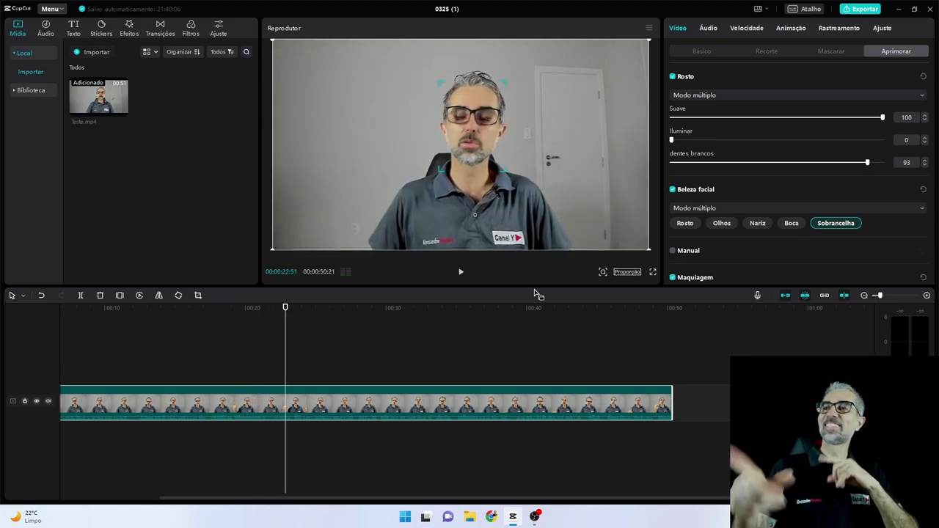
click(461, 272)
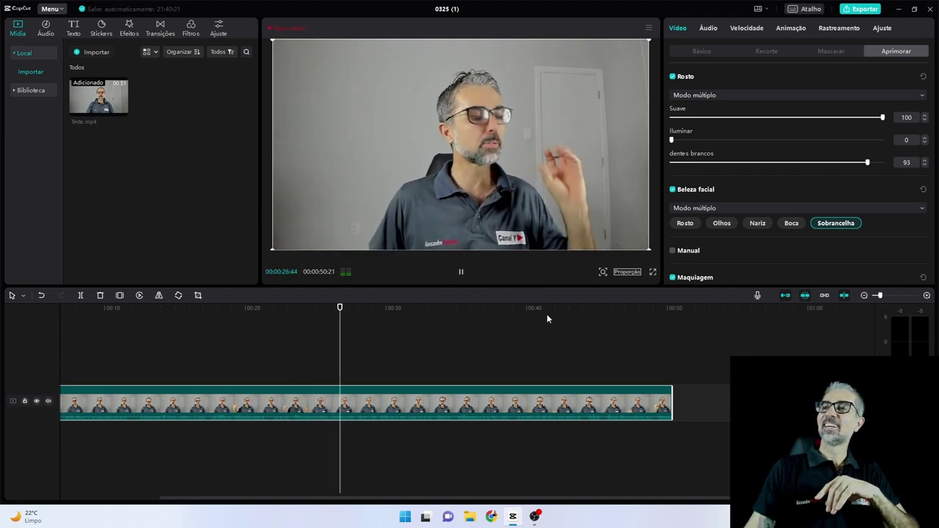
click(460, 275)
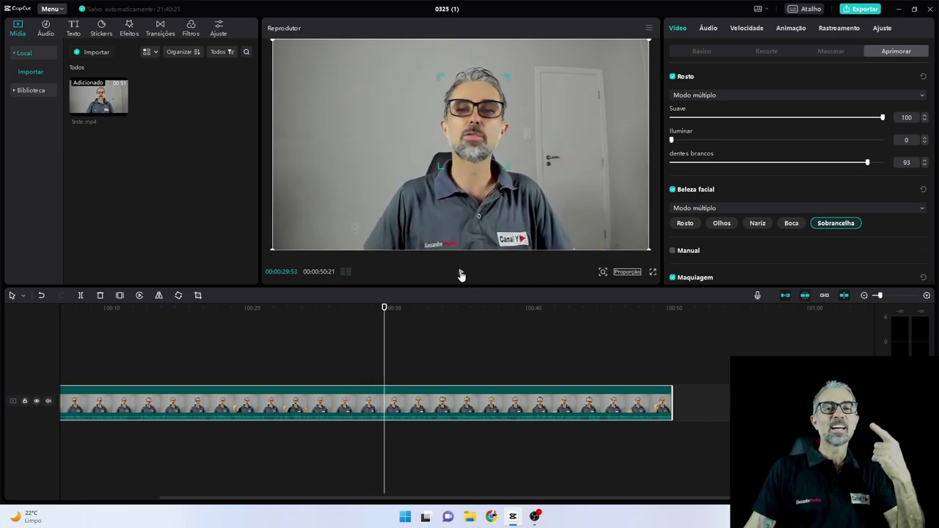